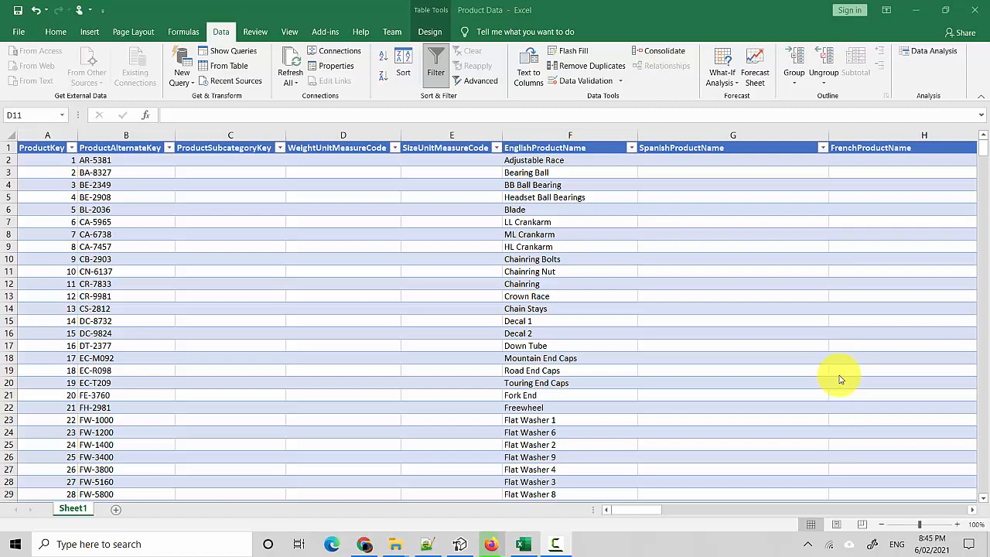
Load the product table on Sheet1 into the Power Query Editor as a new query.
{"action": "left_click", "coordinate": [61, 39]}
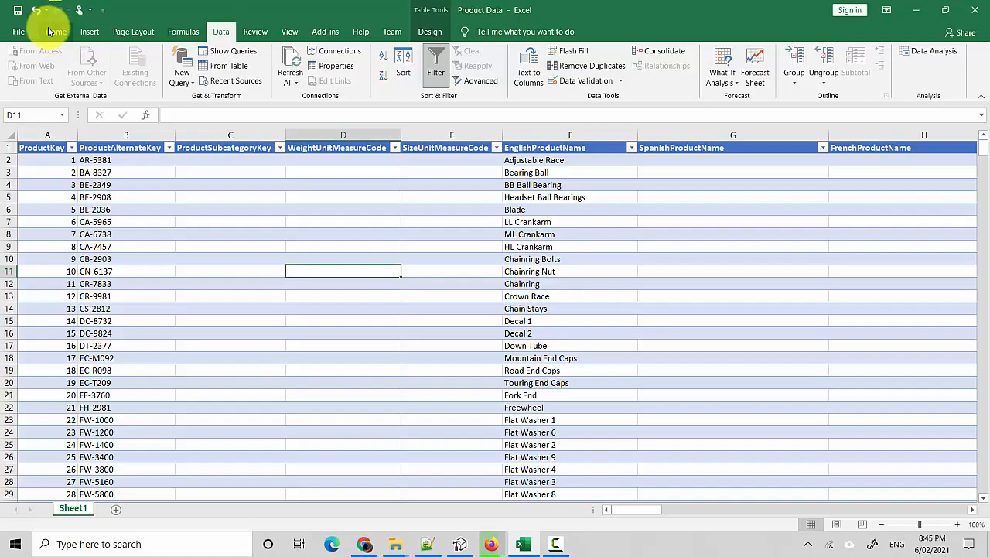
{"action": "left_click", "coordinate": [51, 31]}
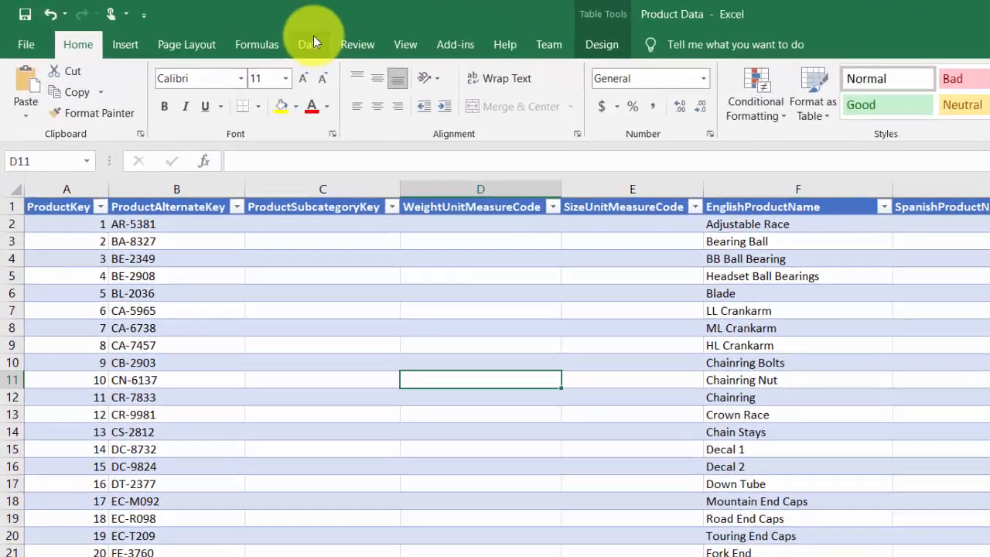
{"action": "left_click", "coordinate": [310, 41]}
{"action": "left_click", "coordinate": [358, 421]}
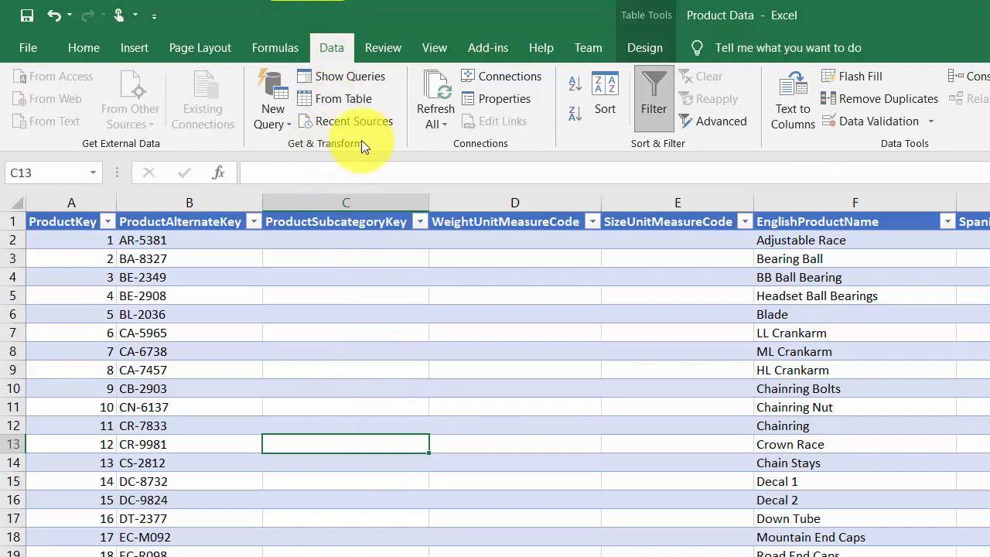
{"action": "left_click", "coordinate": [326, 105]}
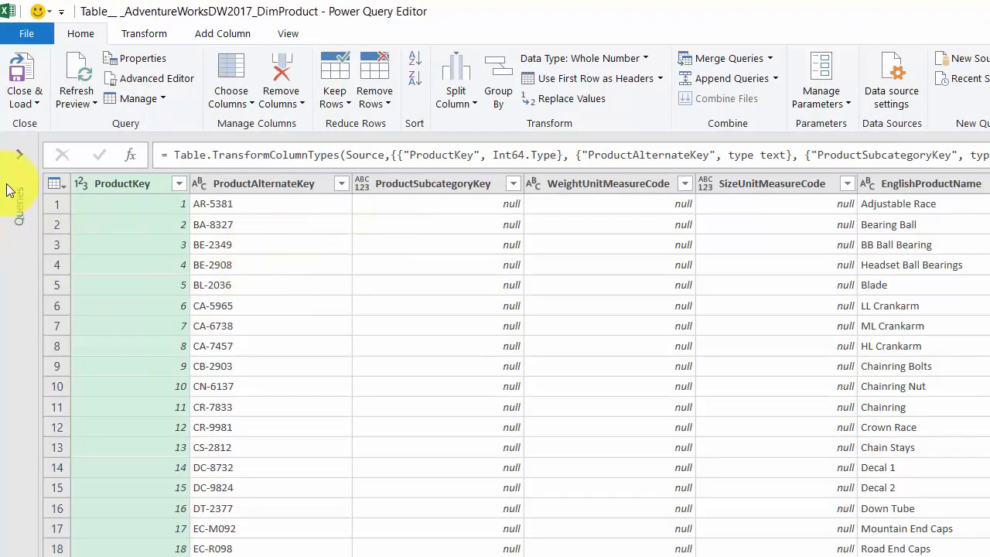
Delete the existing DimProduct query from the list of queries.
{"action": "left_click", "coordinate": [18, 154]}
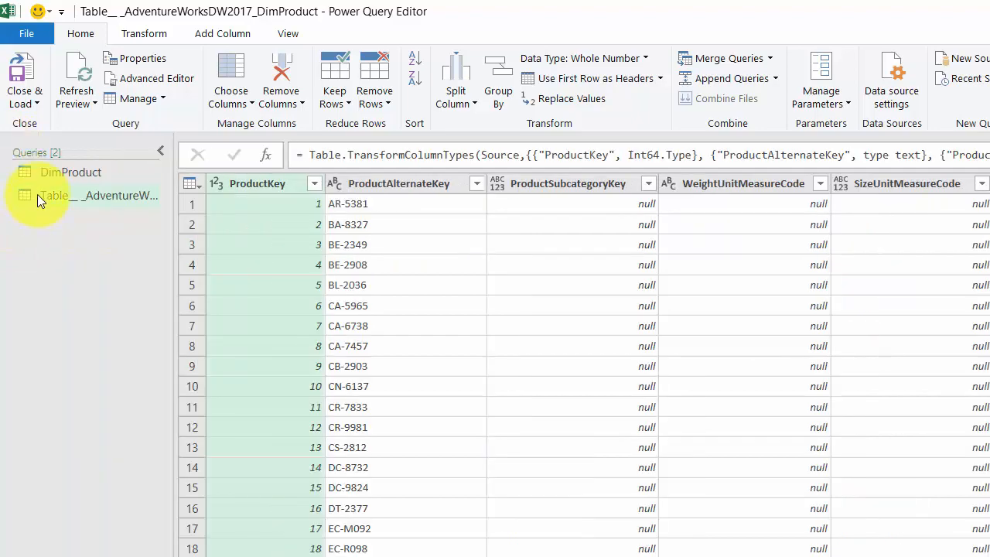
{"action": "left_click", "coordinate": [47, 169]}
{"action": "right_click", "coordinate": [47, 169]}
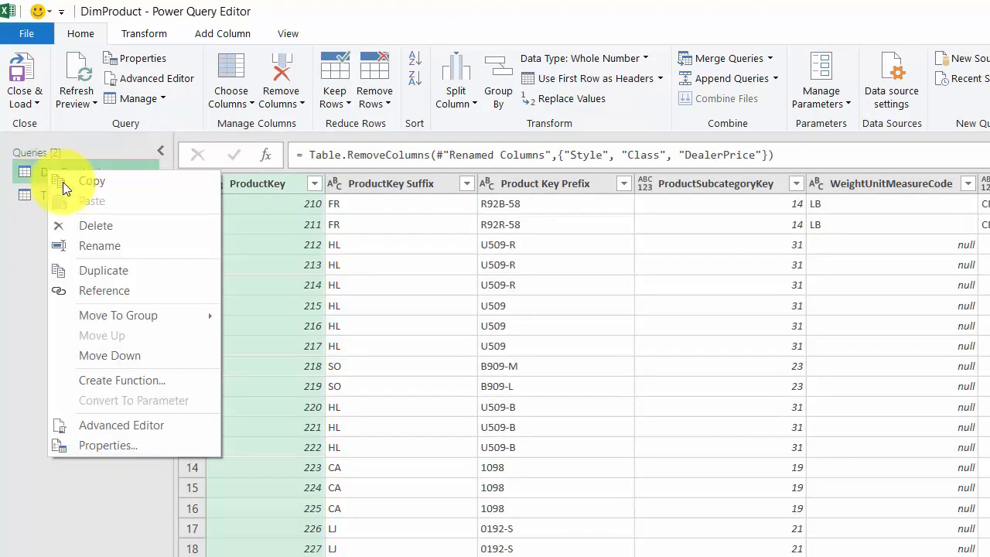
{"action": "left_click", "coordinate": [94, 225]}
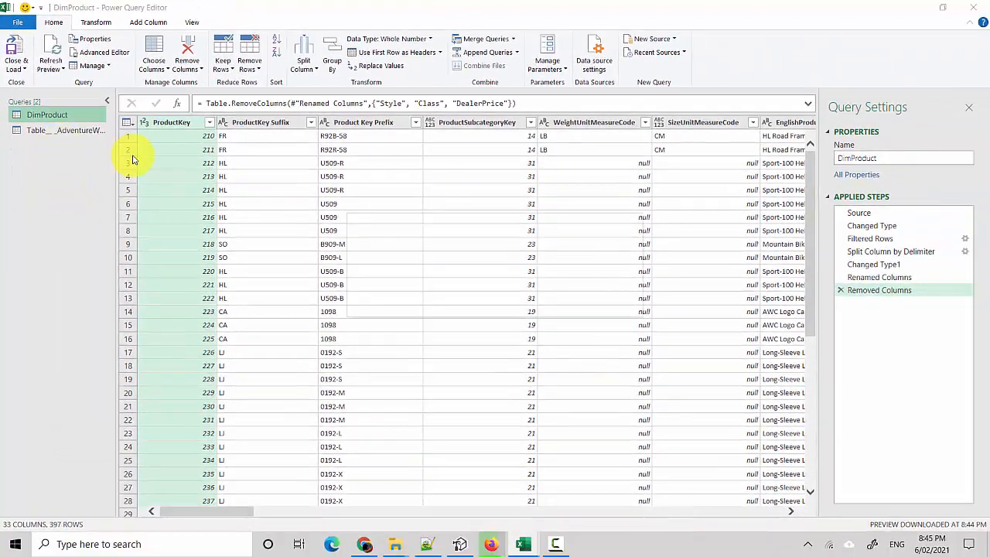
{"action": "left_click", "coordinate": [554, 289]}
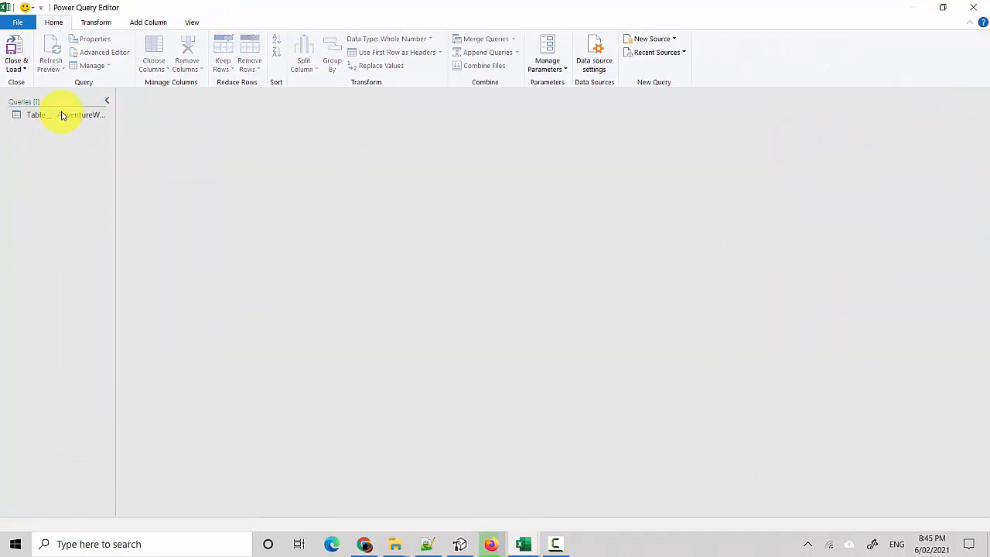
Rename the remaining AdventureWorksDW2017 table query as DimProduct.
{"action": "left_click", "coordinate": [62, 116]}
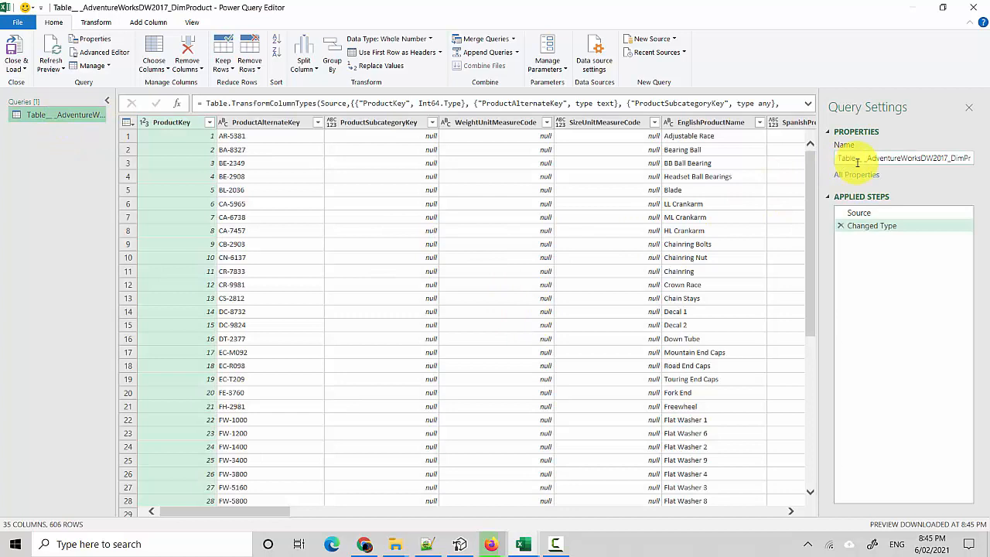
{"action": "left_click", "coordinate": [857, 163]}
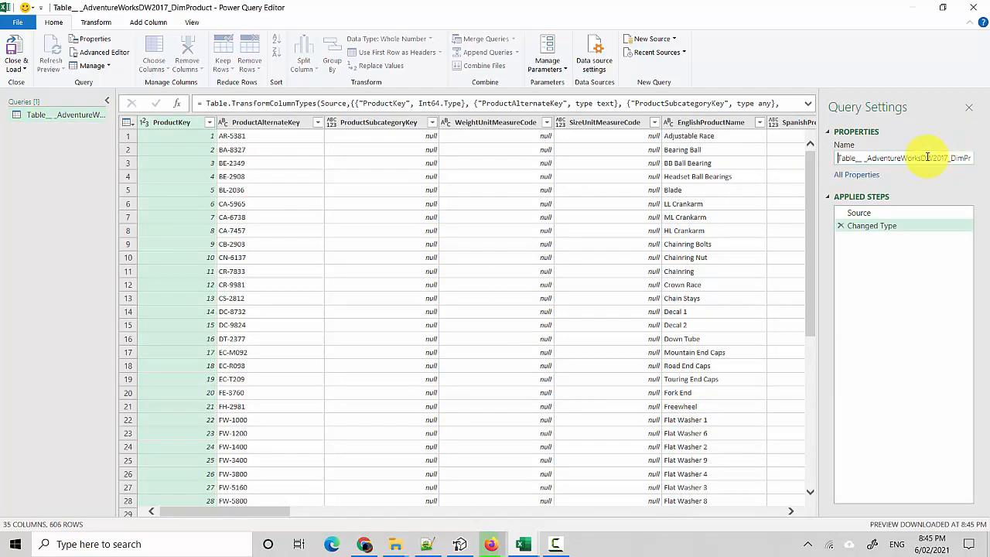
{"action": "key", "text": "Delete"}
{"action": "key", "text": "Delete"}
{"action": "key", "text": "Delete"}
{"action": "key", "text": "Delete"}
{"action": "key", "text": "Delete"}
{"action": "key", "text": "Delete"}
{"action": "key", "text": "Delete"}
{"action": "key", "text": "Delete"}
{"action": "key", "text": "Delete"}
{"action": "key", "text": "Delete"}
{"action": "key", "text": "Delete"}
{"action": "key", "text": "Delete"}
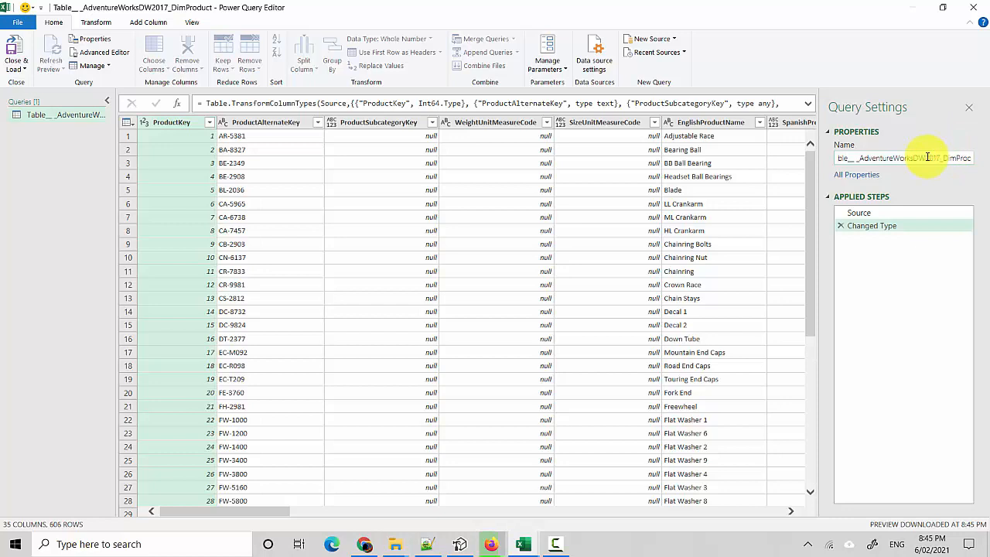
{"action": "key", "text": "Delete"}
{"action": "key", "text": "Delete"}
{"action": "key", "text": "Delete"}
{"action": "key", "text": "Delete"}
{"action": "key", "text": "Delete"}
{"action": "key", "text": "Delete"}
{"action": "key", "text": "Delete"}
{"action": "key", "text": "Delete"}
{"action": "key", "text": "Delete"}
{"action": "key", "text": "Delete"}
{"action": "key", "text": "Delete"}
{"action": "key", "text": "Delete"}
{"action": "key", "text": "Delete"}
{"action": "key", "text": "Return"}
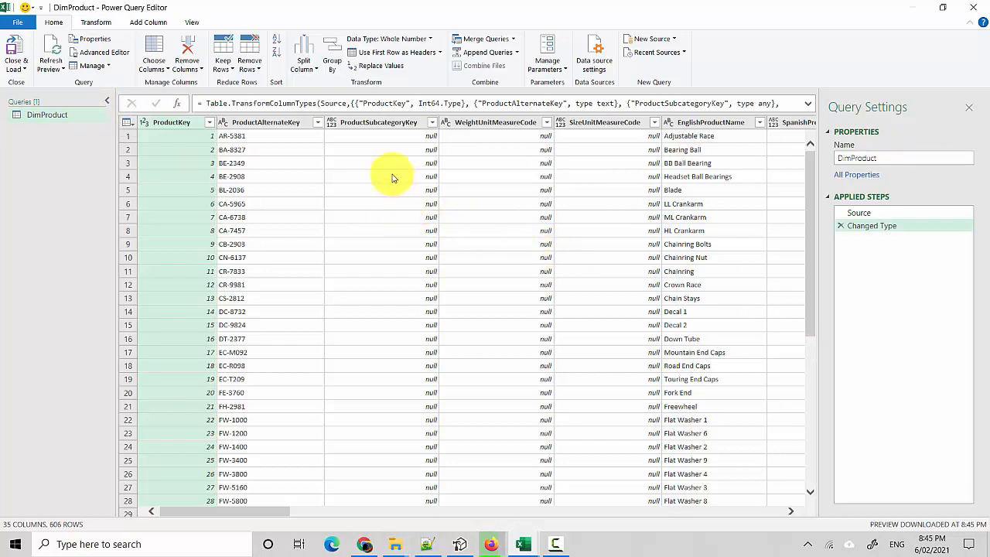
Filter the ProductSubcategoryKey column to exclude rows with null values.
{"action": "left_click", "coordinate": [435, 124]}
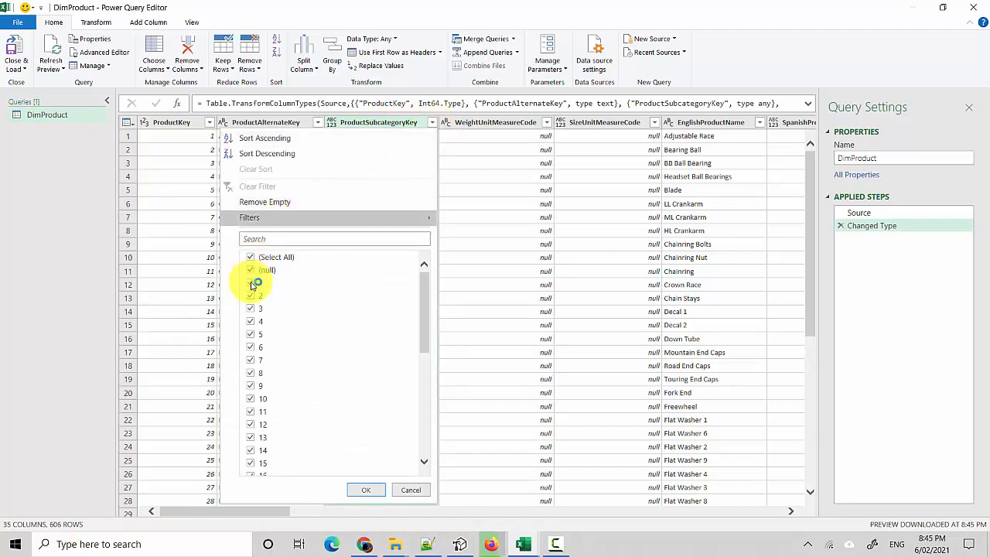
{"action": "left_click", "coordinate": [249, 272]}
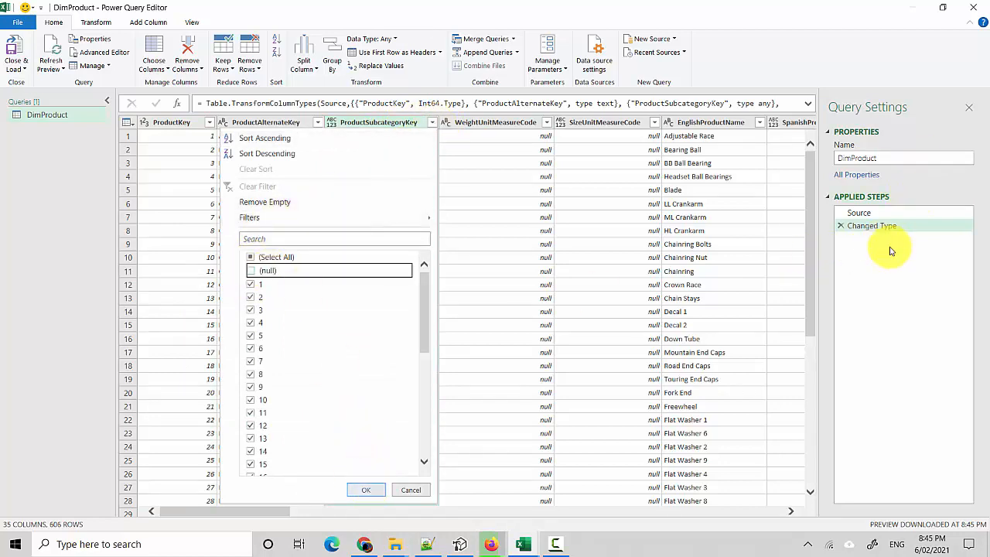
{"action": "left_click", "coordinate": [366, 489]}
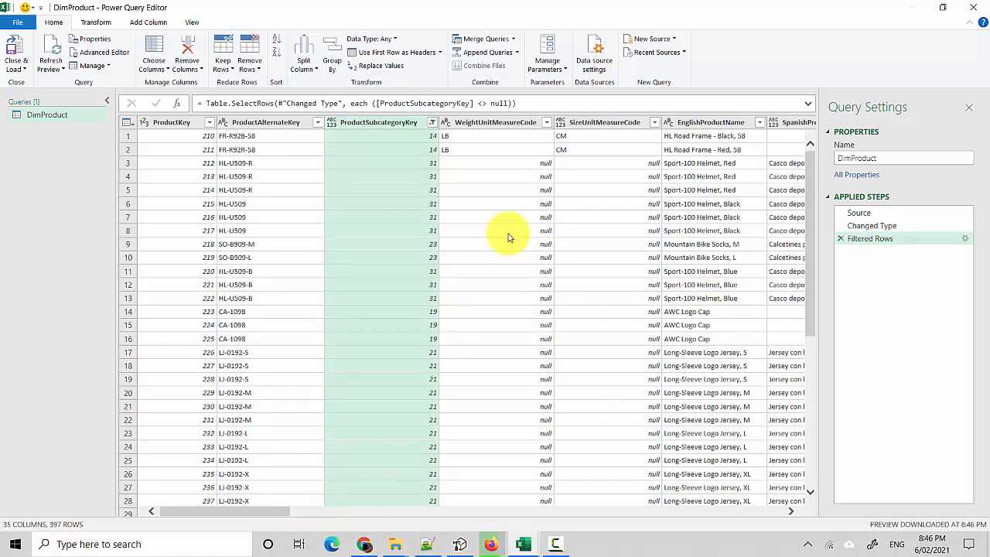
Split the ProductAlternateKey column by the custom delimiter "-" at the left-most delimiter only.
{"action": "right_click", "coordinate": [260, 128]}
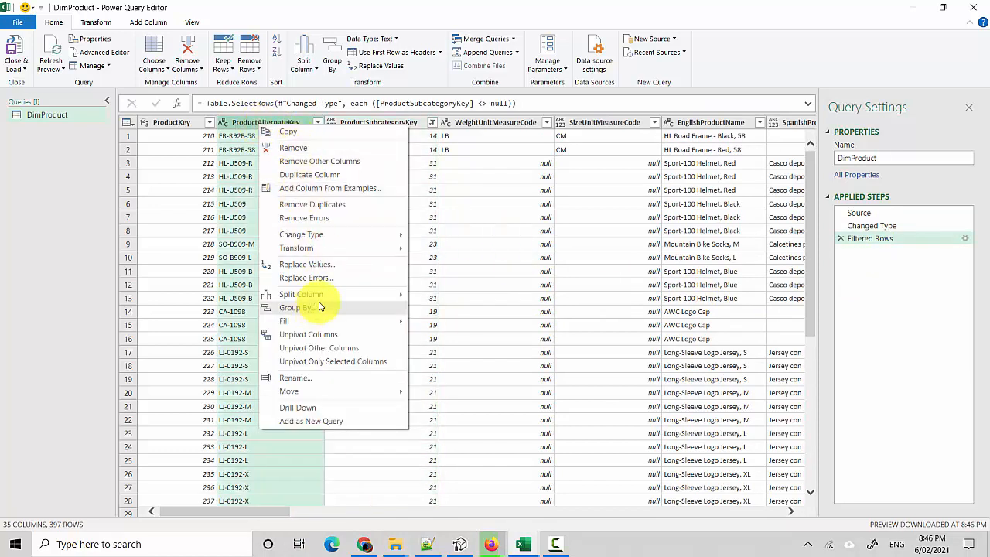
{"action": "mouse_move", "coordinate": [344, 295]}
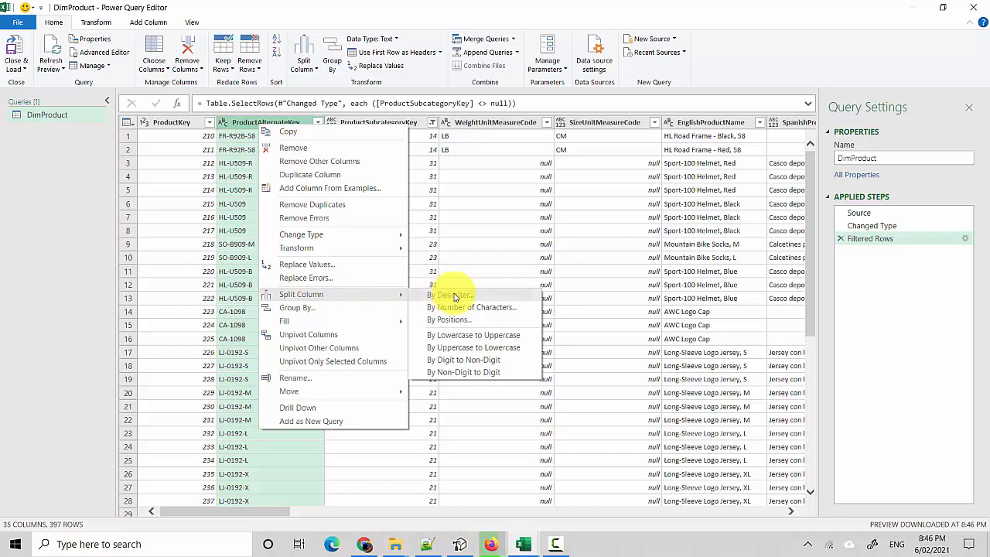
{"action": "left_click", "coordinate": [455, 296]}
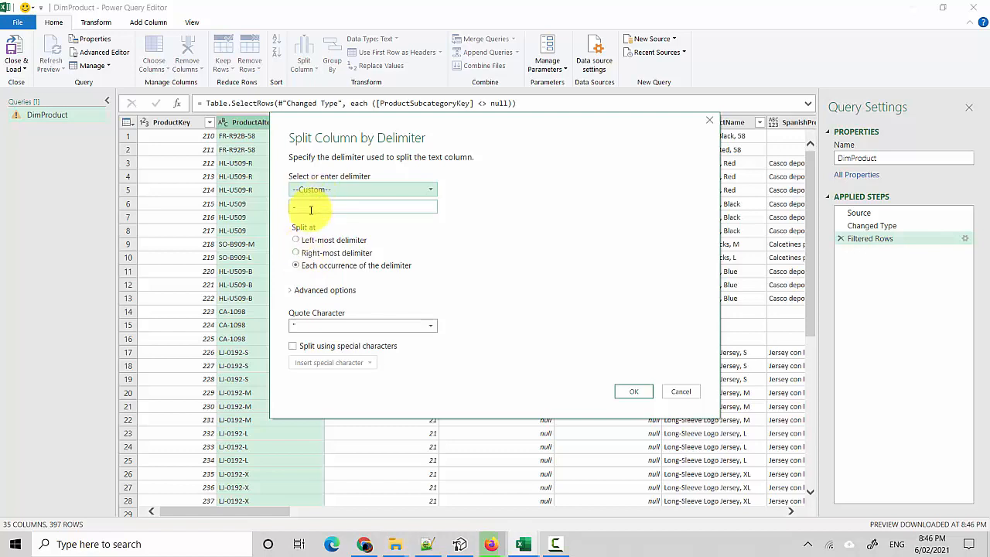
{"action": "left_click", "coordinate": [296, 241]}
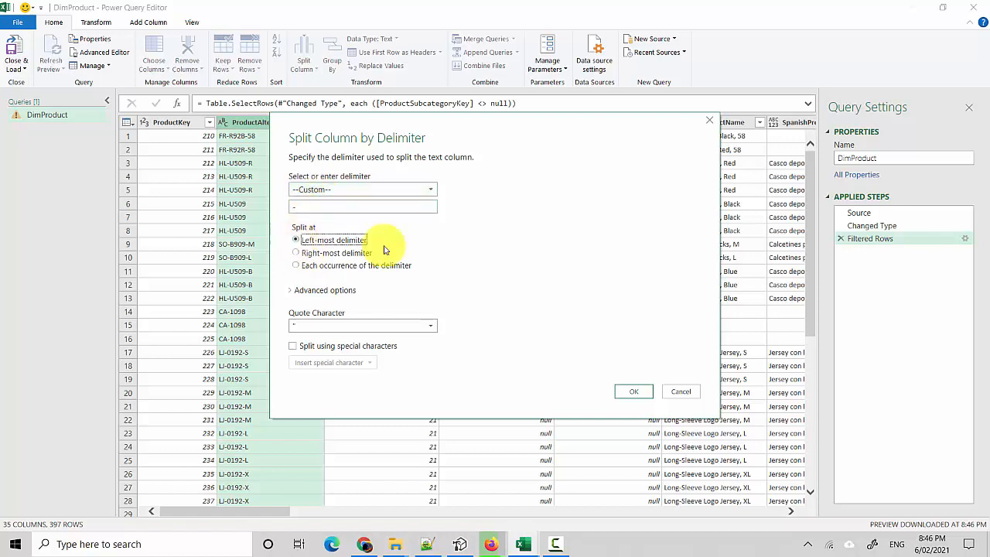
{"action": "left_click", "coordinate": [635, 392]}
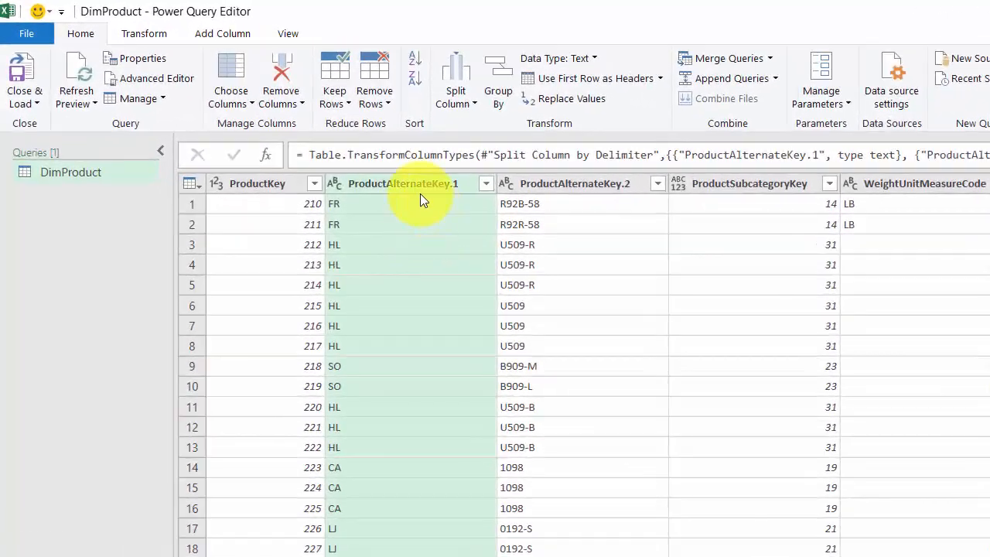
Rename the ProductAlternateKey.1 column as "ProductAlternateKey Suffix".
{"action": "double_click", "coordinate": [420, 183]}
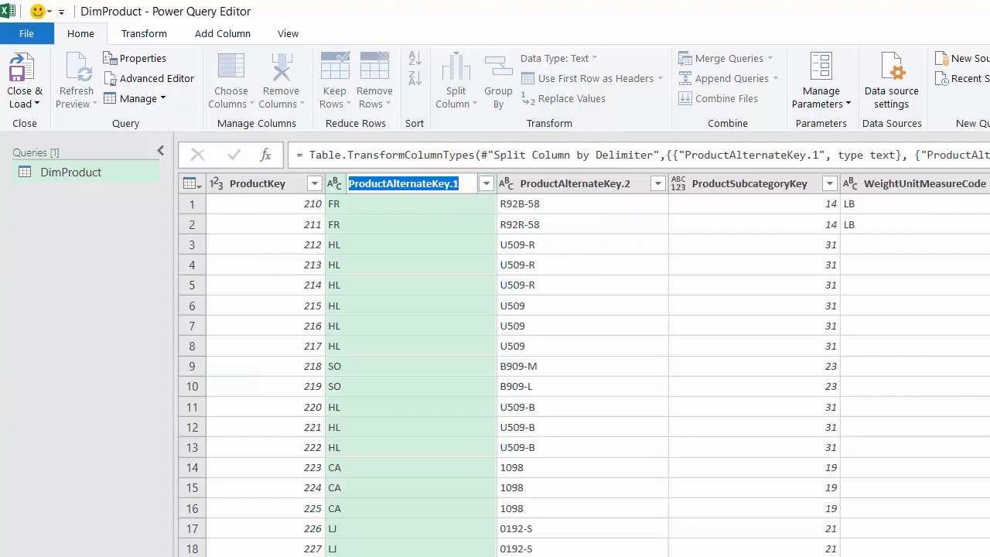
{"action": "left_click", "coordinate": [467, 186]}
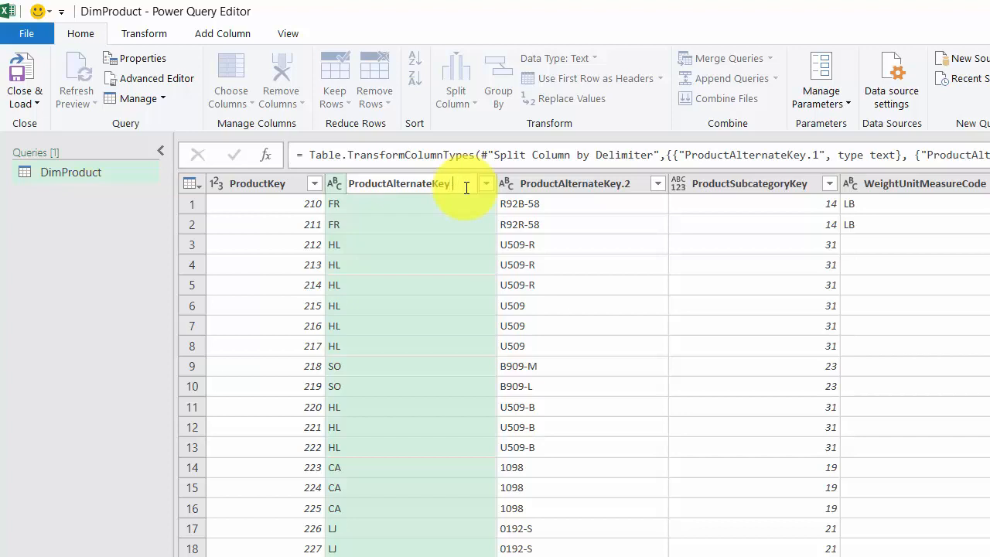
{"action": "type", "text": "Suffix"}
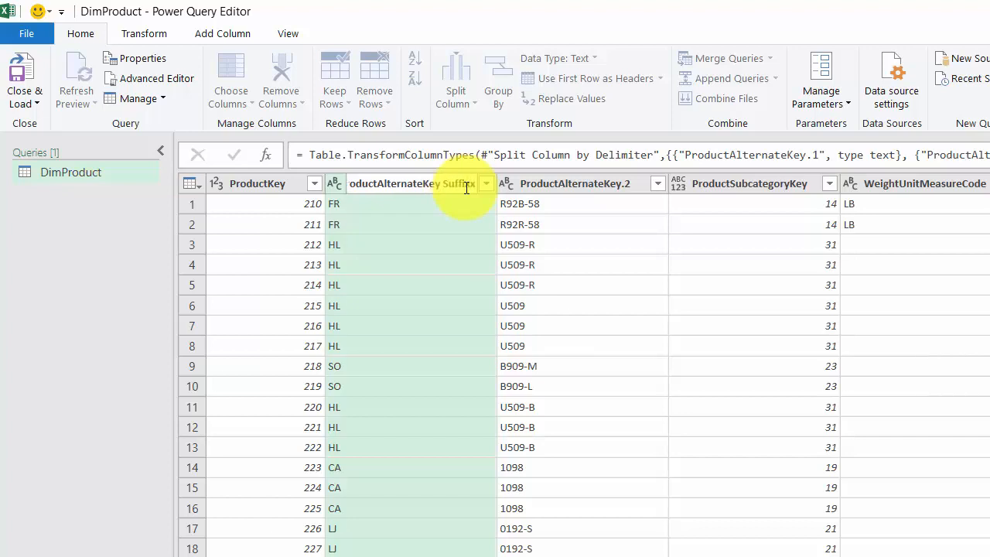
{"action": "key", "text": "Return"}
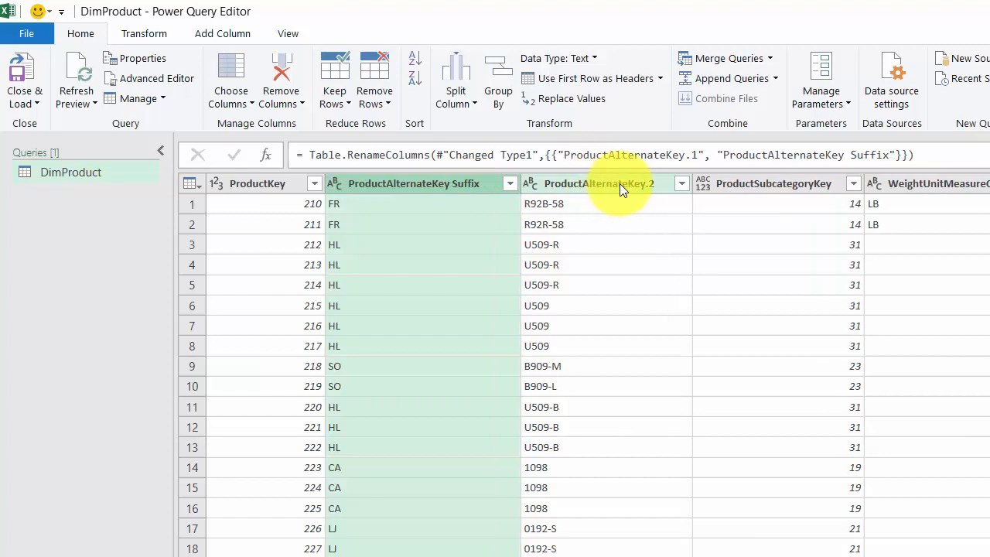
Rename the ProductAlternateKey.2 column as "ProductAlternateKey prefix".
{"action": "double_click", "coordinate": [620, 183]}
{"action": "left_click", "coordinate": [667, 186]}
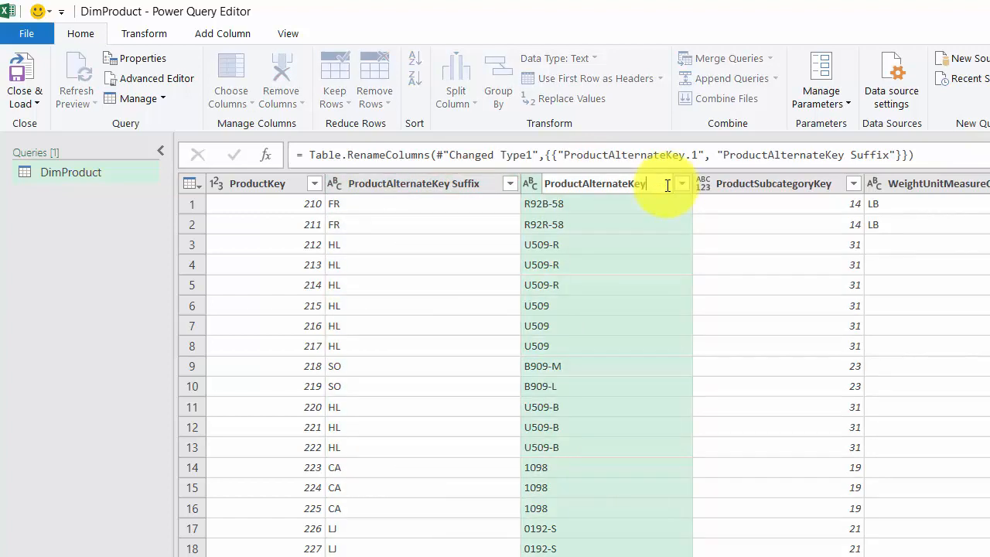
{"action": "type", "text": "prefix"}
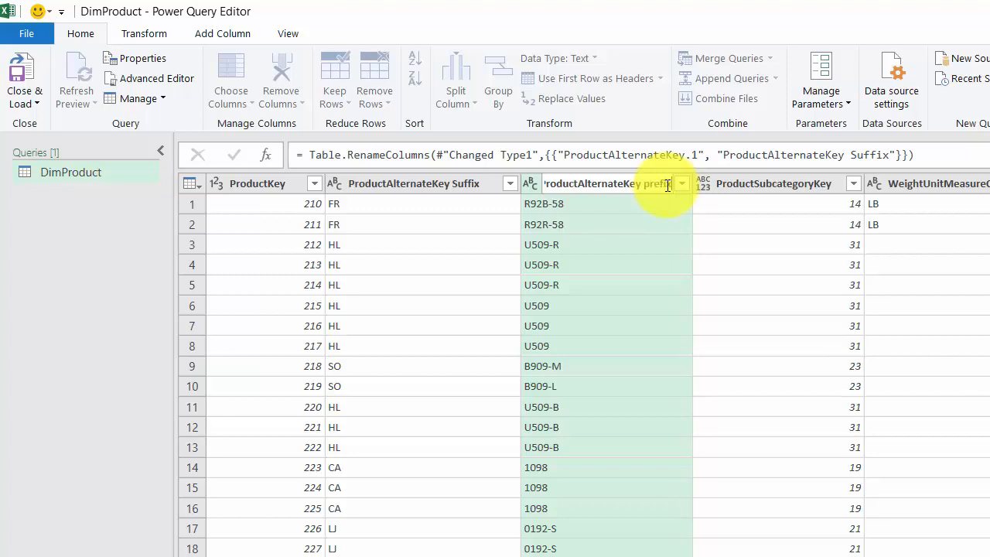
{"action": "key", "text": "Return"}
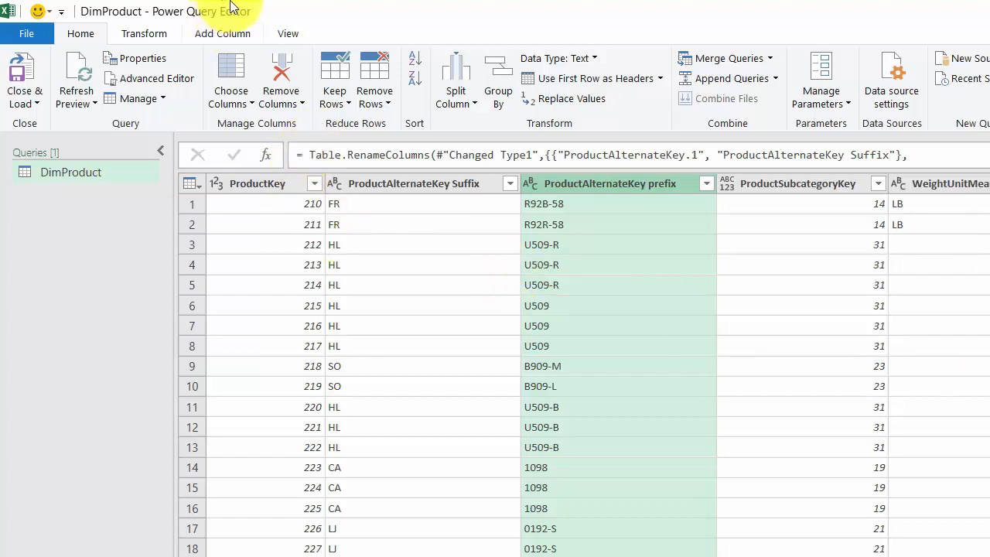
Review the DimProduct query's M code in the Advanced Editor and close it without changes.
{"action": "left_click", "coordinate": [289, 31]}
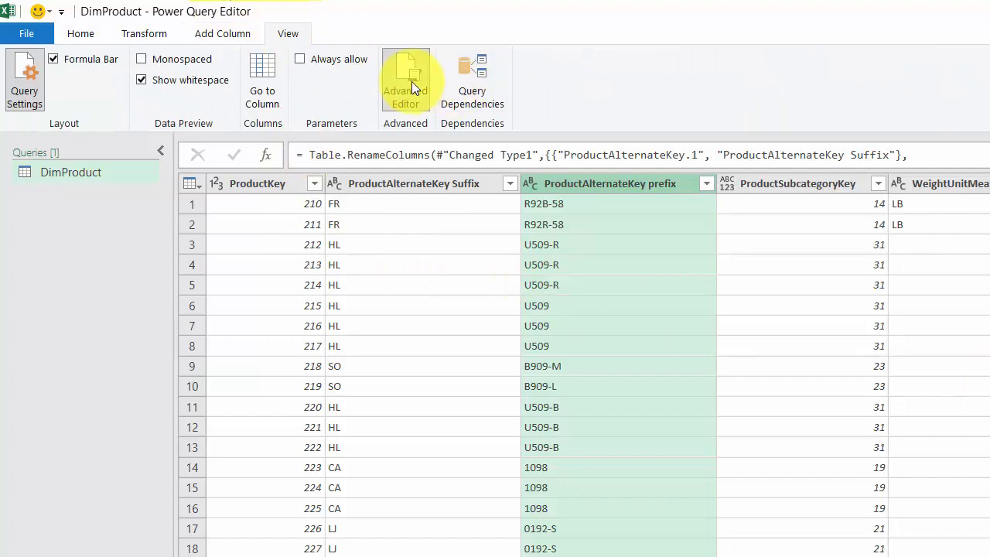
{"action": "left_click", "coordinate": [410, 81]}
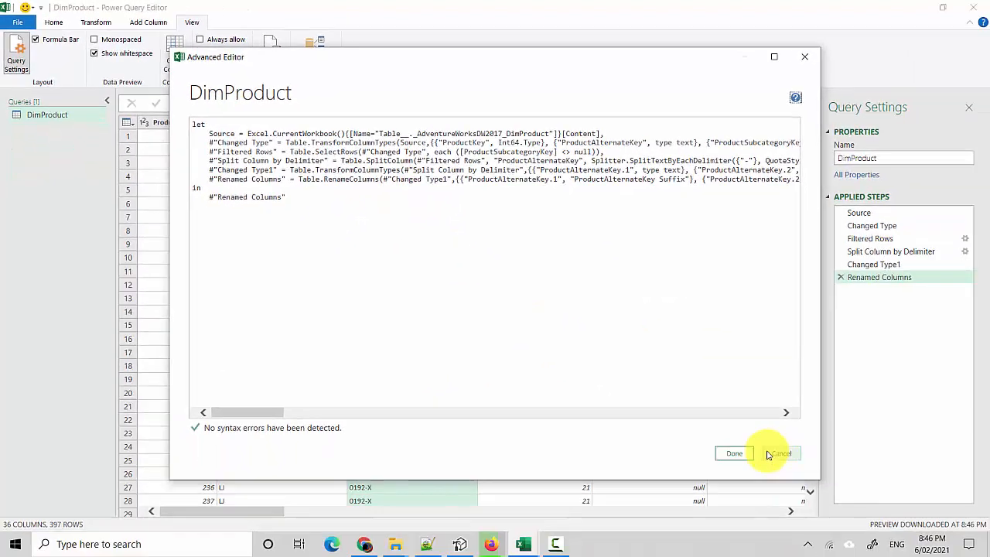
{"action": "left_click", "coordinate": [766, 454]}
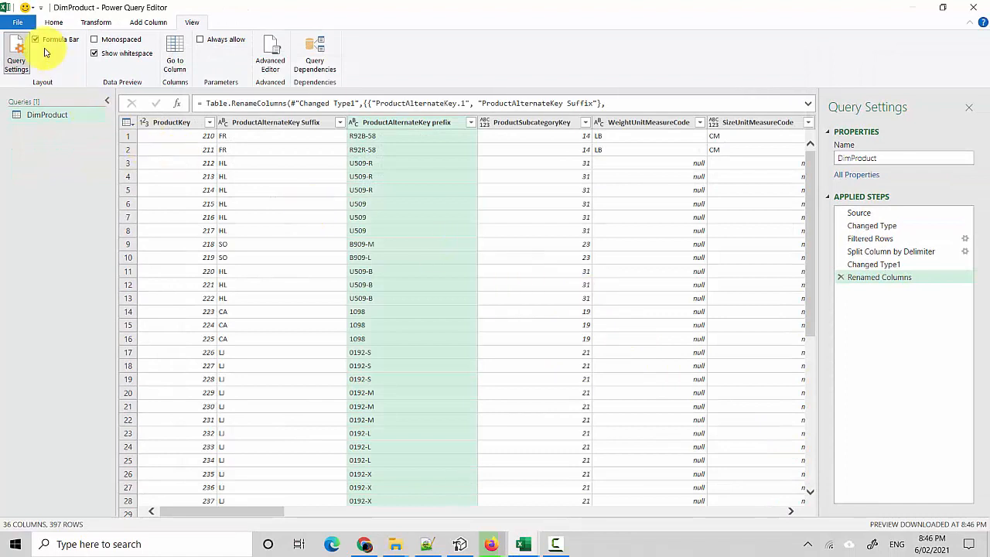
Close the query editor, load DimProduct into a worksheet at the default destination, and dismiss the Workbook Queries list.
{"action": "left_click", "coordinate": [52, 23]}
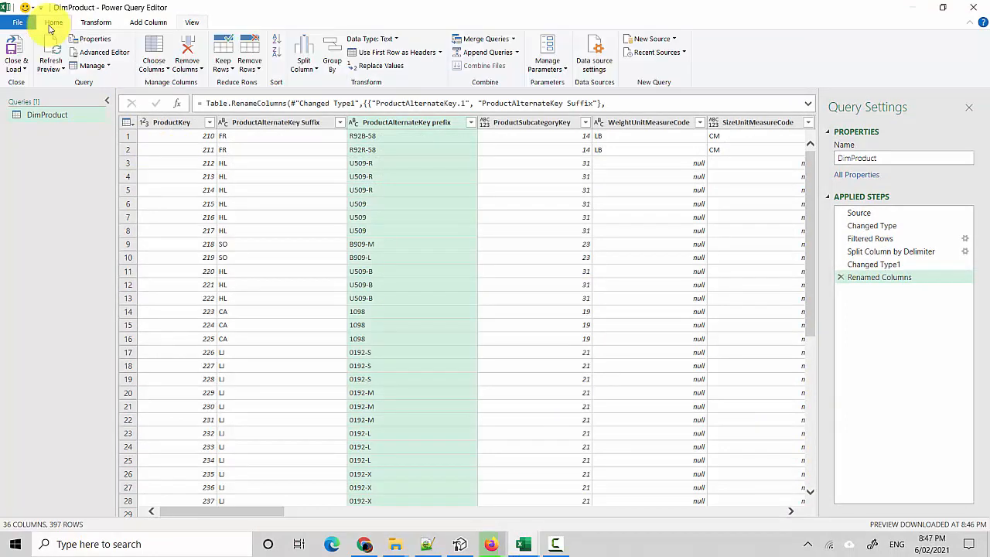
{"action": "left_click", "coordinate": [14, 70]}
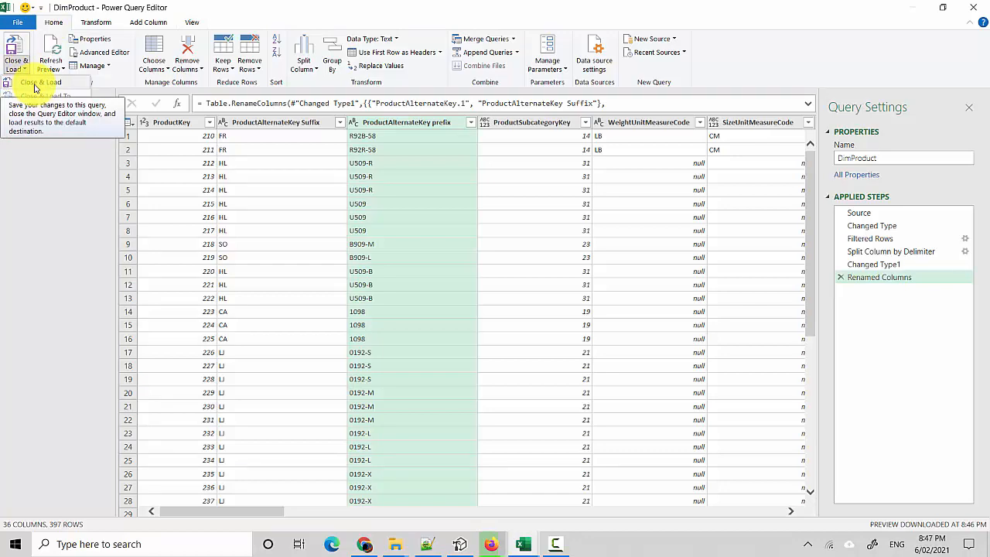
{"action": "left_click", "coordinate": [35, 87]}
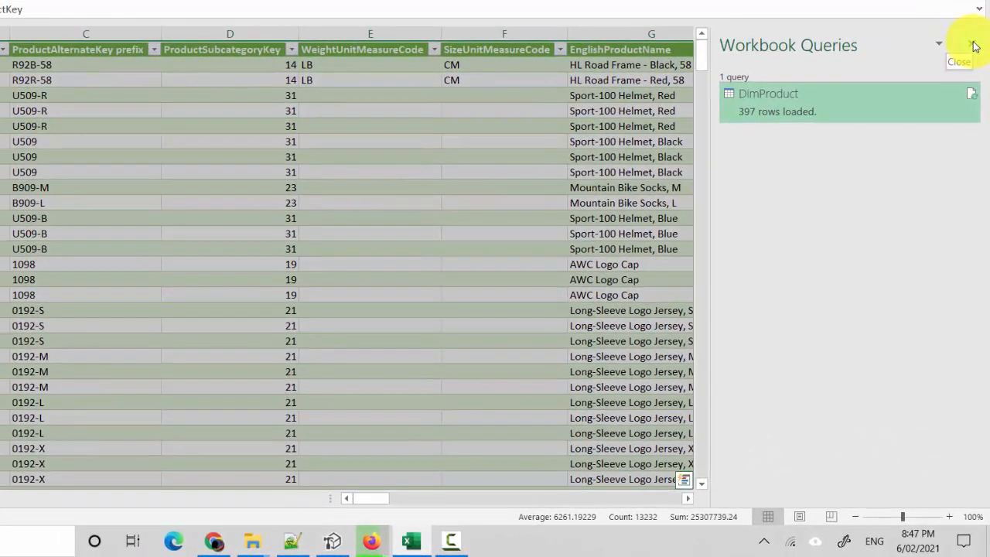
{"action": "left_click", "coordinate": [974, 46]}
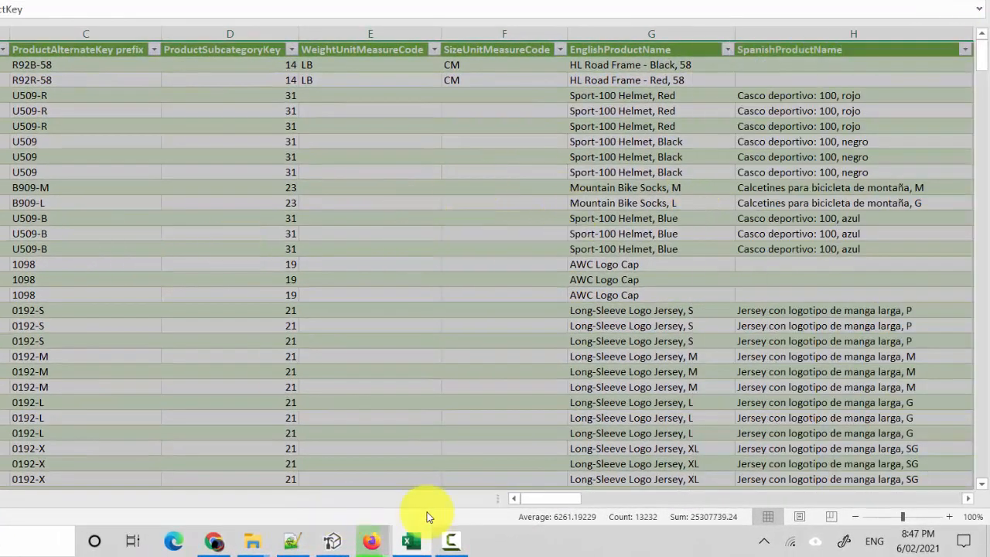
{"action": "left_click_drag", "start_coordinate": [554, 499], "coordinate": [504, 484]}
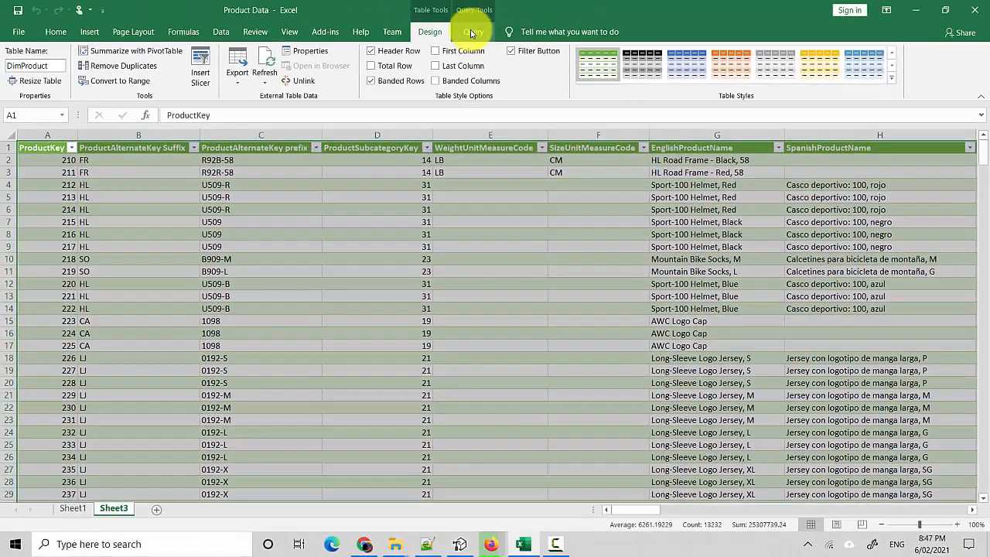
Reopen the loaded DimProduct query for editing, view its applied steps, and close the editor without changes.
{"action": "left_click", "coordinate": [471, 32]}
{"action": "left_click", "coordinate": [21, 63]}
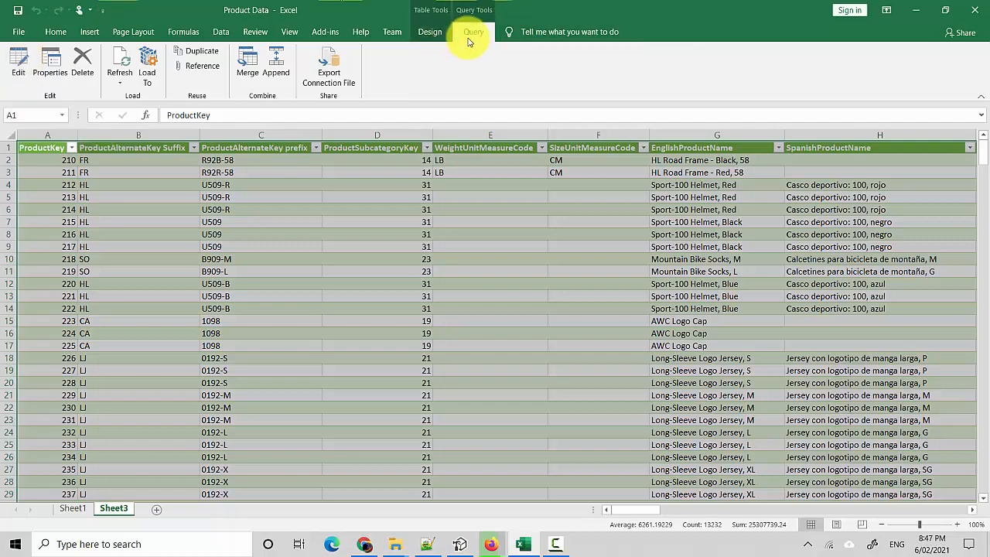
{"action": "left_click", "coordinate": [10, 72]}
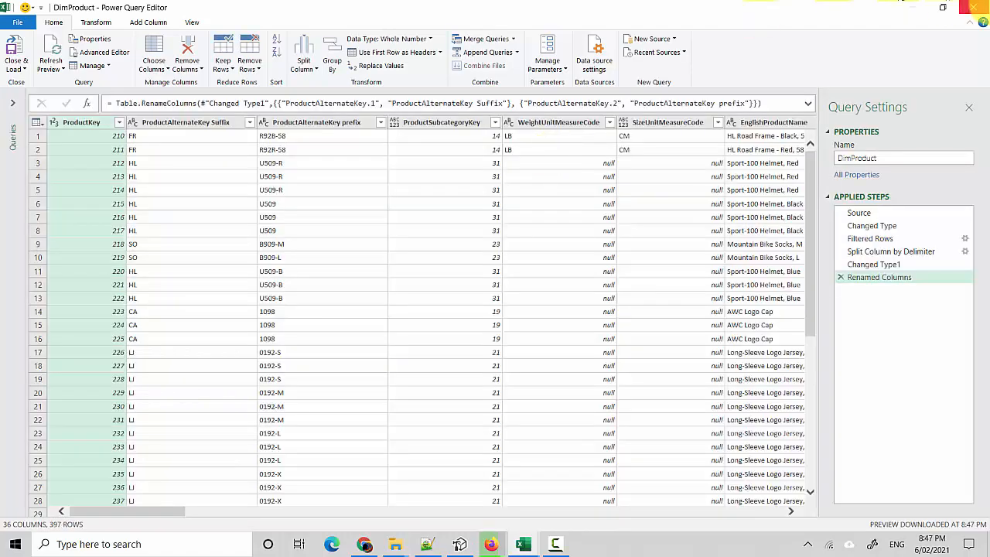
{"action": "left_click", "coordinate": [976, 11]}
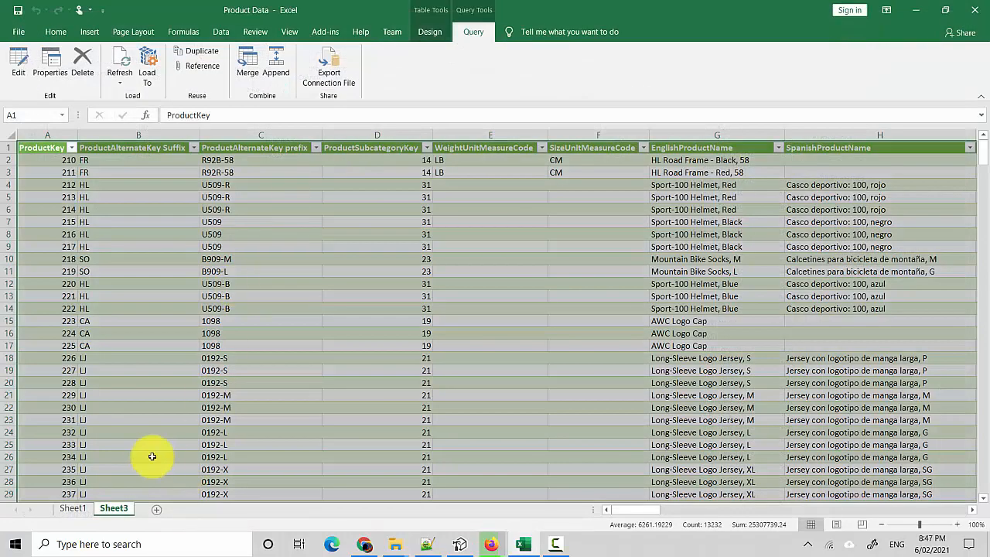
View the original product table on Sheet1 and return to the loaded query table on Sheet3 to compare them.
{"action": "left_click", "coordinate": [73, 509]}
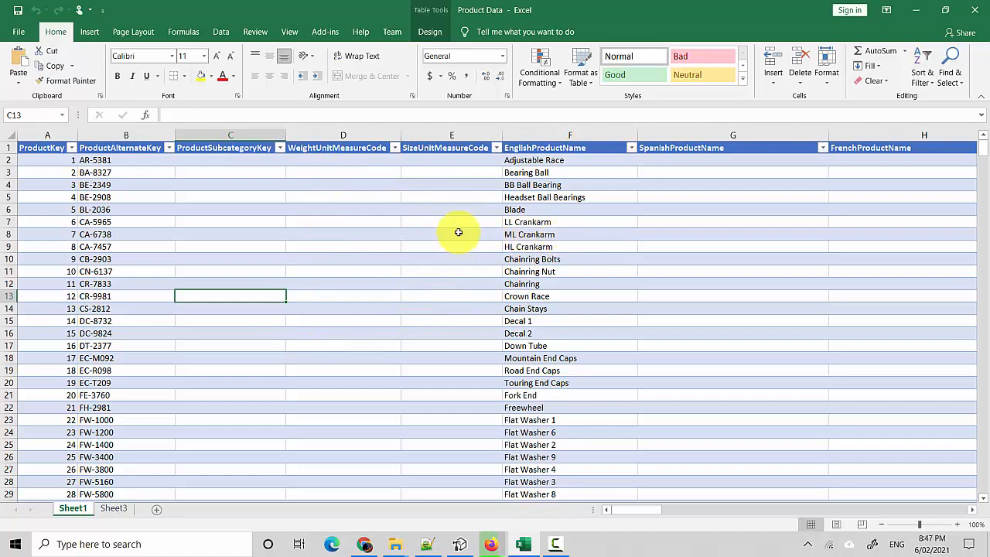
{"action": "left_click", "coordinate": [114, 509]}
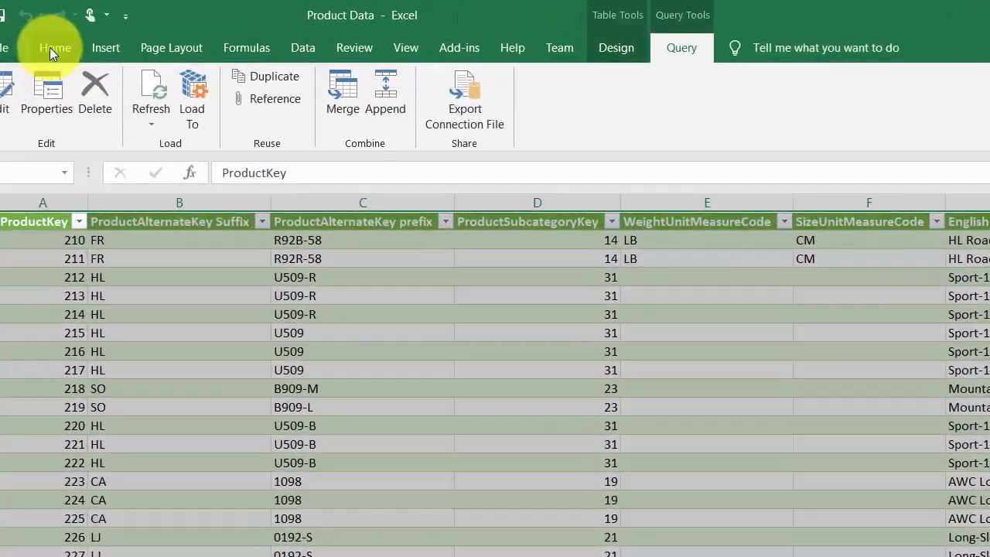
{"action": "left_click", "coordinate": [52, 32]}
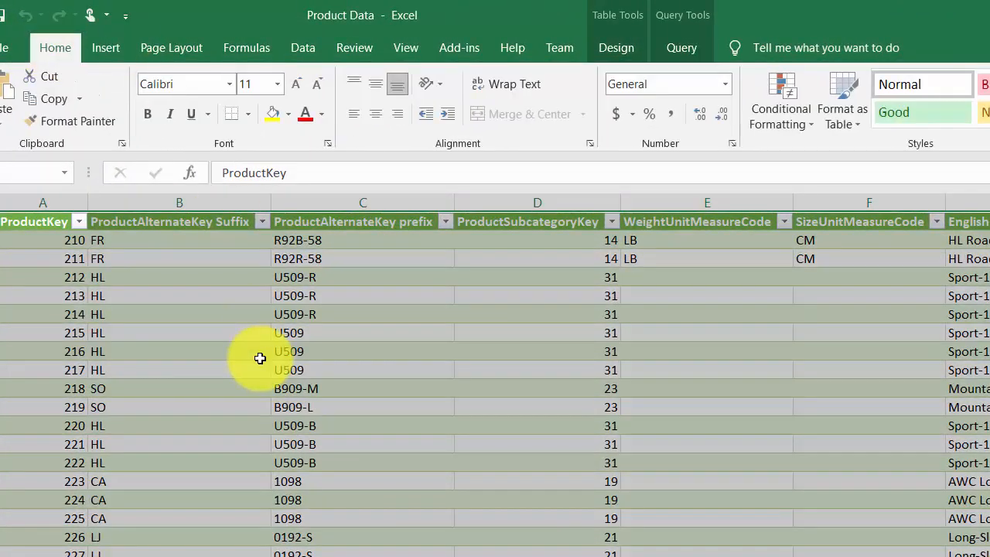